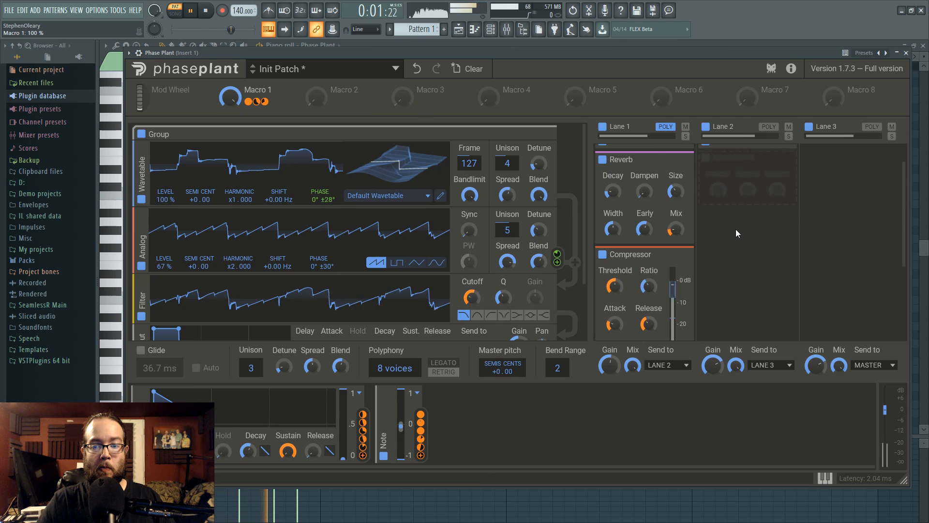
# Play the pattern while varying Macro 1, leave the macro at 100 %, and stop playback.
pyautogui.click(668, 173)
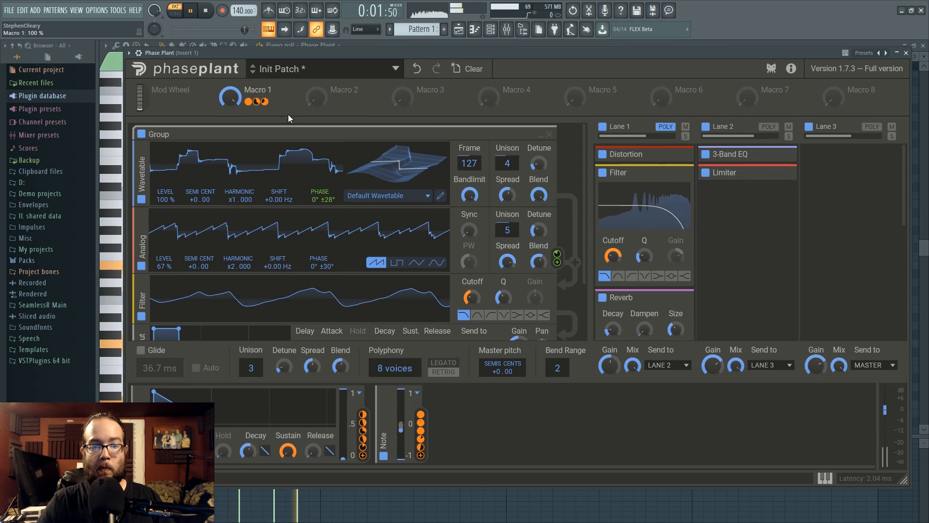
pyautogui.moveTo(230, 96)
pyautogui.mouseDown()
pyautogui.moveTo(230, 140)
pyautogui.moveTo(230, 97)
pyautogui.mouseUp()
pyautogui.press('space')
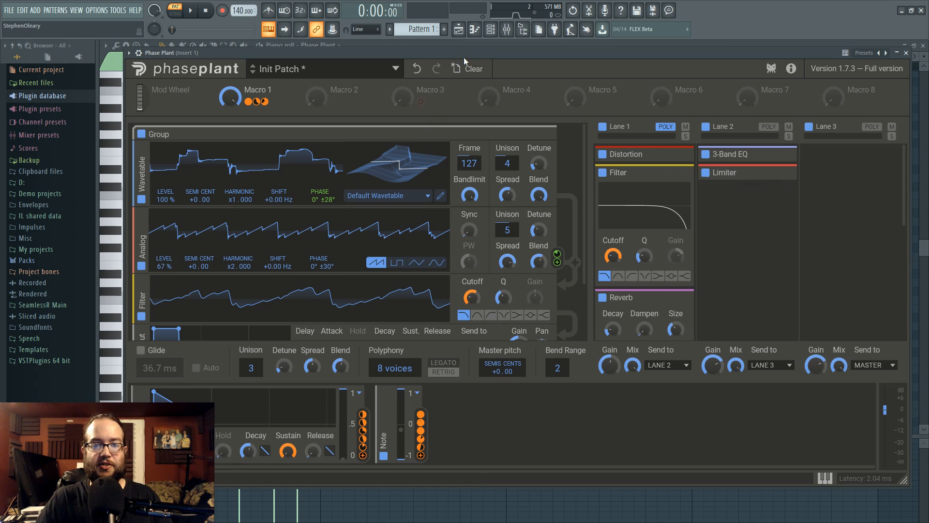
# Move the Phase Plant window to expose the channel rack and piano roll, audition the pattern, and move the window back up.
pyautogui.moveTo(464, 57); pyautogui.dragTo(452, 230)
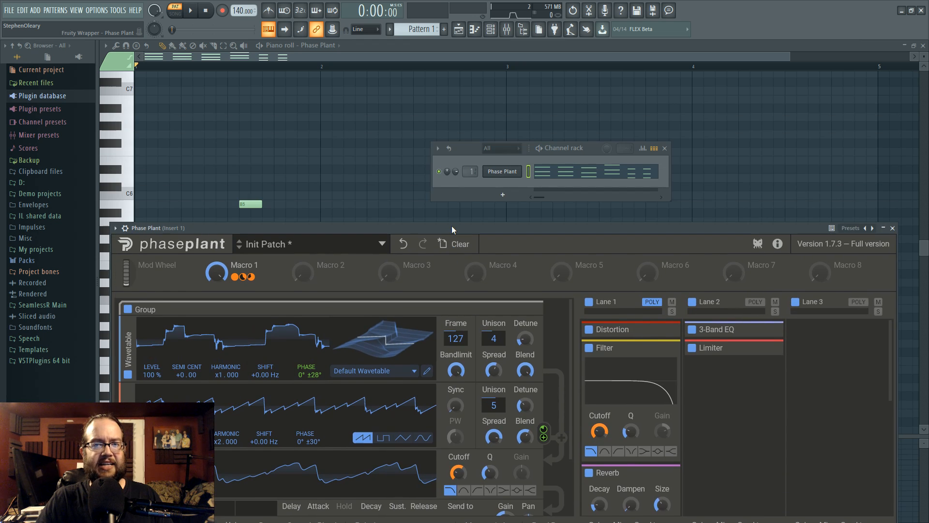
pyautogui.press('space')
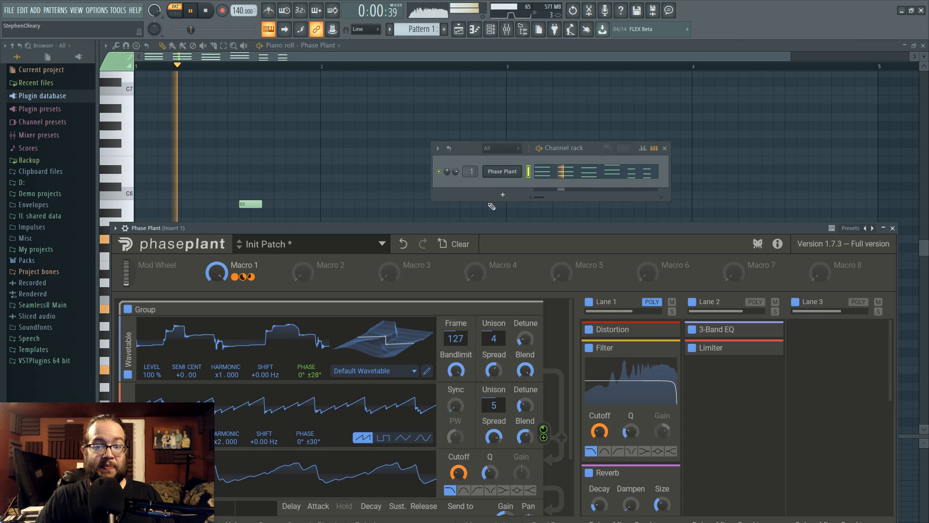
pyautogui.moveTo(483, 229); pyautogui.dragTo(477, 85)
pyautogui.press('space')
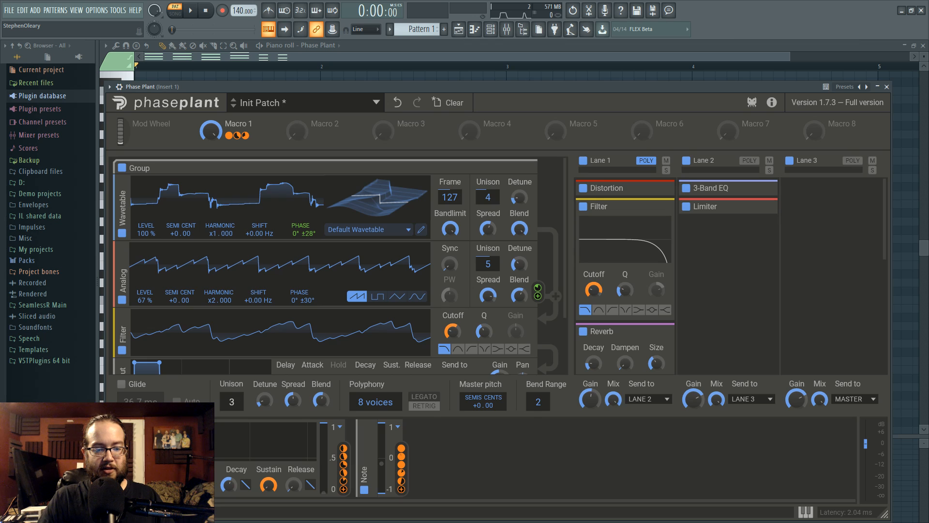
# Set global unison to 1, disable Lane 1's Poly mode, and turn Lane 1 and Lane 2 mix fully down while auditioning the pattern.
pyautogui.moveTo(231, 402); pyautogui.dragTo(232, 416)
pyautogui.moveTo(613, 403); pyautogui.dragTo(613, 465)
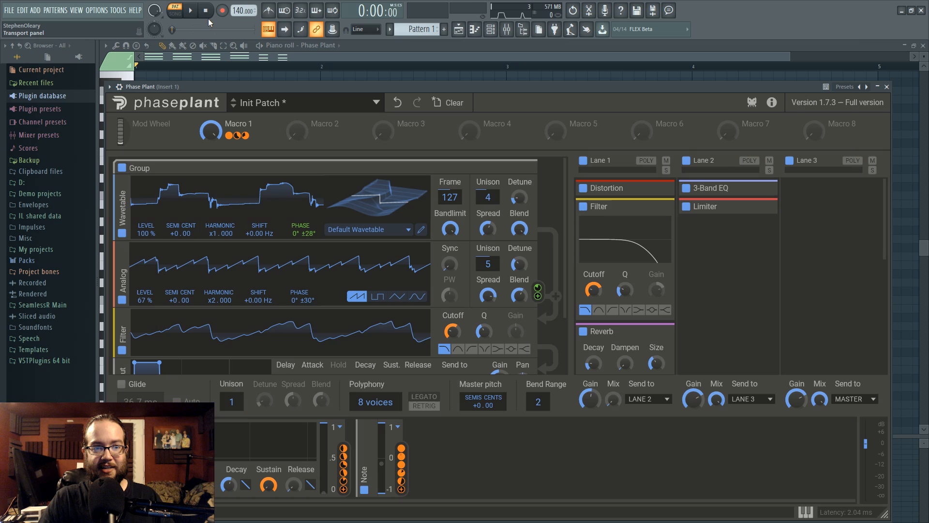
pyautogui.press('space')
pyautogui.moveTo(420, 83); pyautogui.dragTo(422, 59)
pyautogui.moveTo(565, 195)
pyautogui.mouseDown()
pyautogui.moveTo(566, 228)
pyautogui.moveTo(568, 204)
pyautogui.mouseUp()
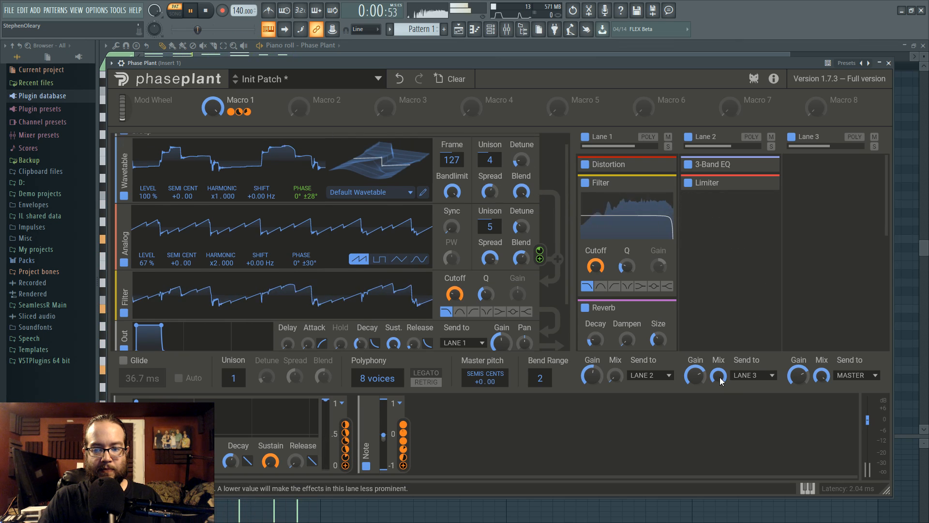
pyautogui.press('space')
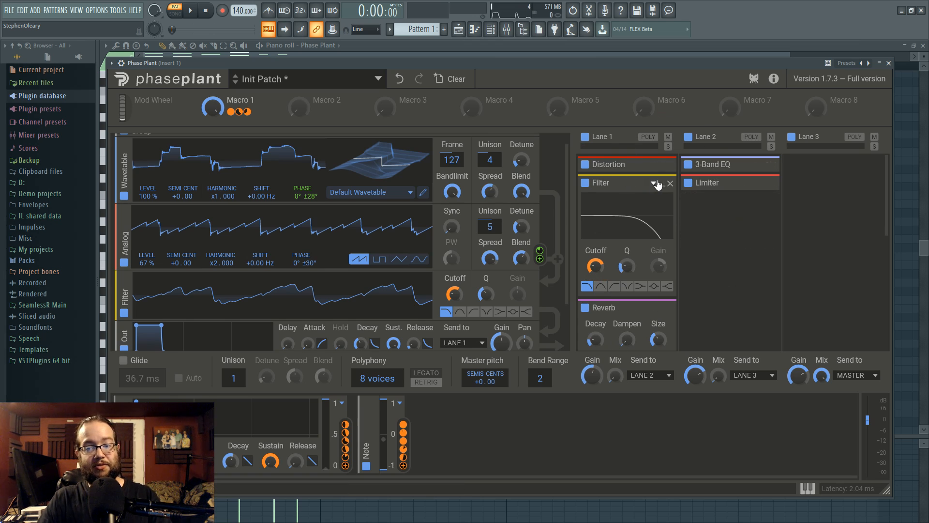
# Collapse the Filter, Reverb and Compressor effects in Lane 1.
pyautogui.click(662, 183)
pyautogui.click(662, 202)
pyautogui.click(661, 219)
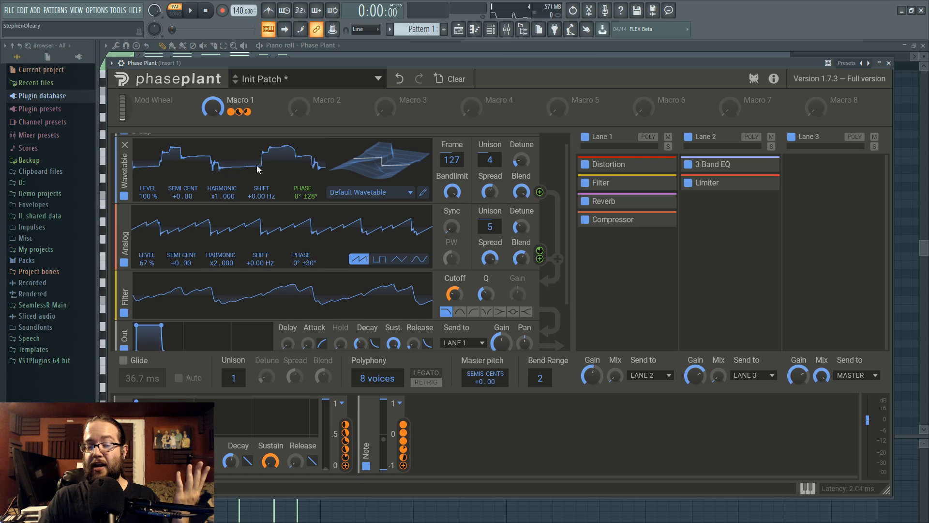
# Reset the Wavetable and Analog unison to 1, remove the Analog-to-Wavetable phase modulation, and audition the plain sound.
pyautogui.doubleClick(500, 160)
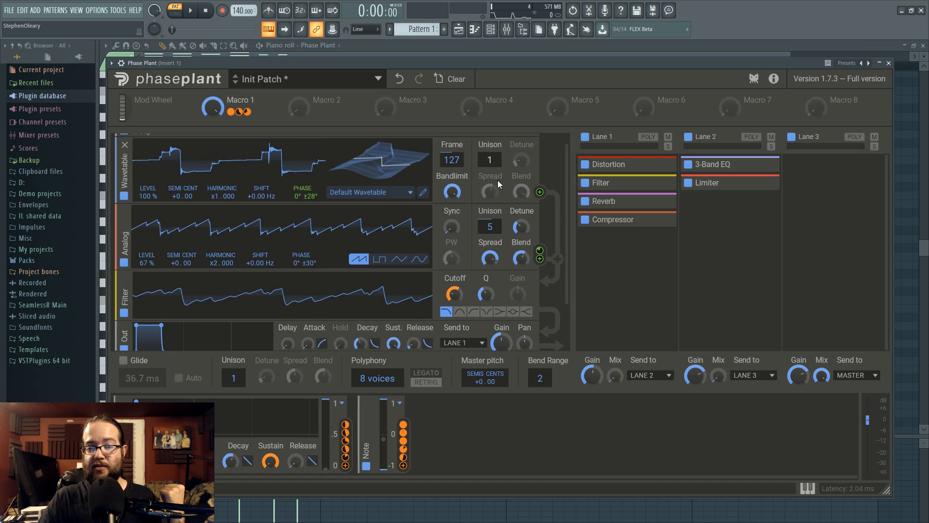
pyautogui.doubleClick(492, 226)
pyautogui.moveTo(541, 251)
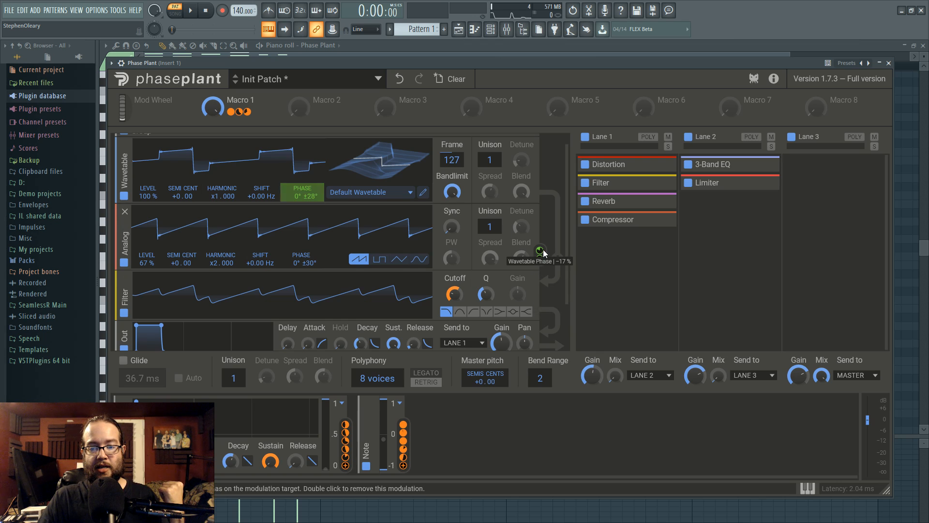
pyautogui.moveTo(543, 249); pyautogui.dragTo(543, 239)
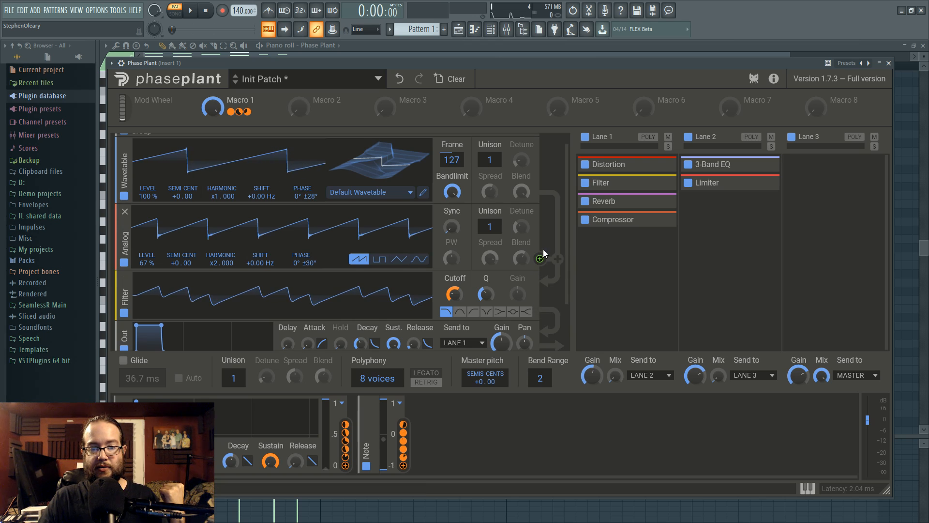
pyautogui.click(190, 10)
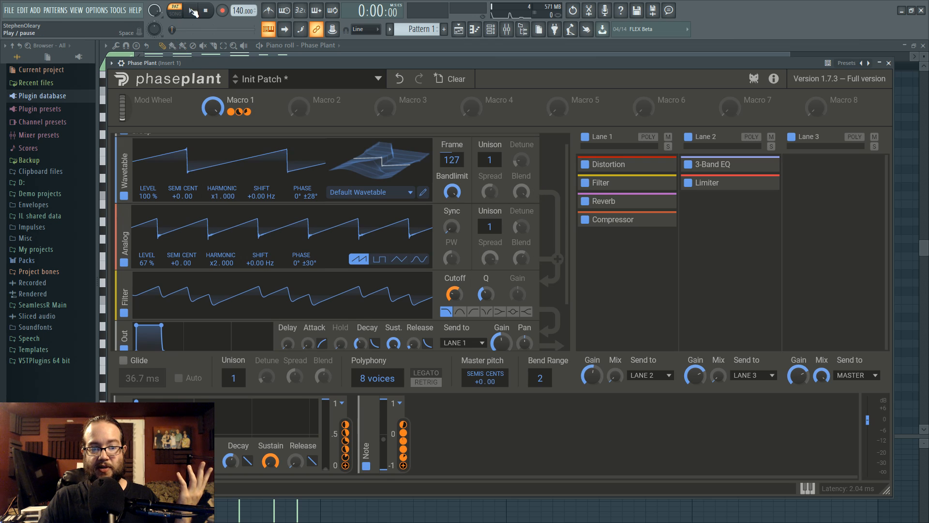
pyautogui.click(205, 11)
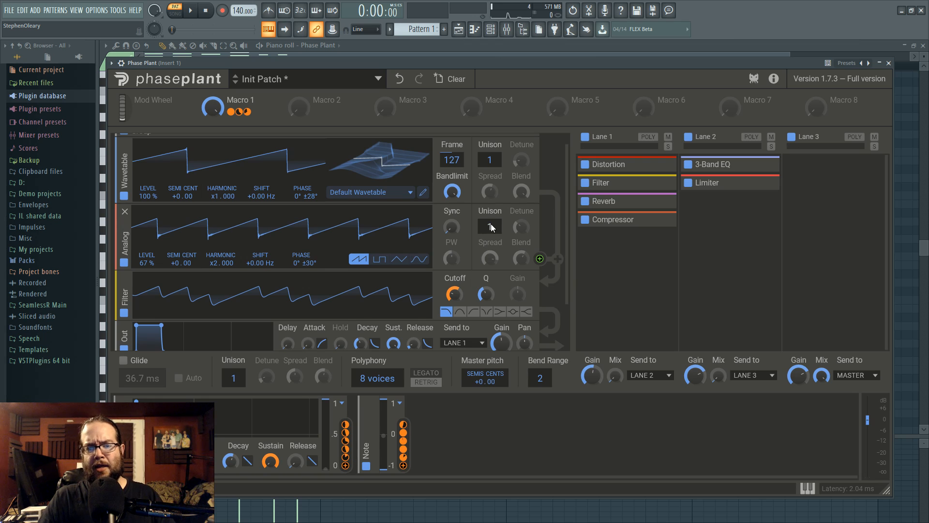
# Set the Analog unison to 5 and the Wavetable unison to 4, adjust the Analog blend, and audition the pattern.
pyautogui.moveTo(496, 228); pyautogui.dragTo(496, 208)
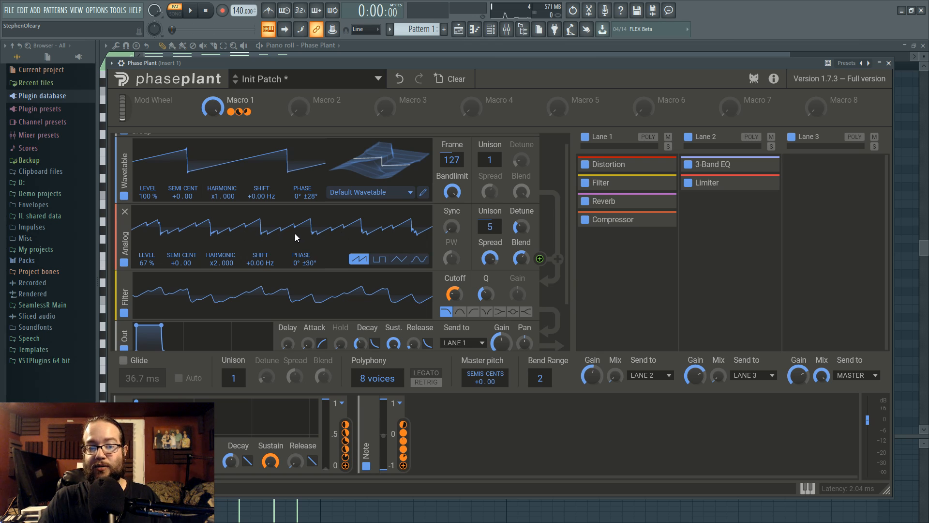
pyautogui.moveTo(524, 260)
pyautogui.mouseDown()
pyautogui.moveTo(523, 242)
pyautogui.moveTo(524, 250)
pyautogui.mouseUp()
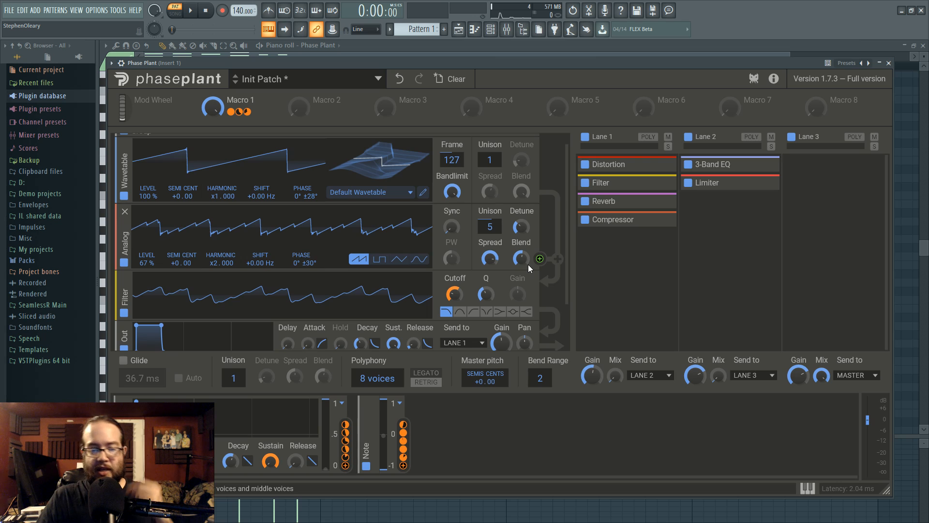
pyautogui.moveTo(489, 159); pyautogui.dragTo(493, 161)
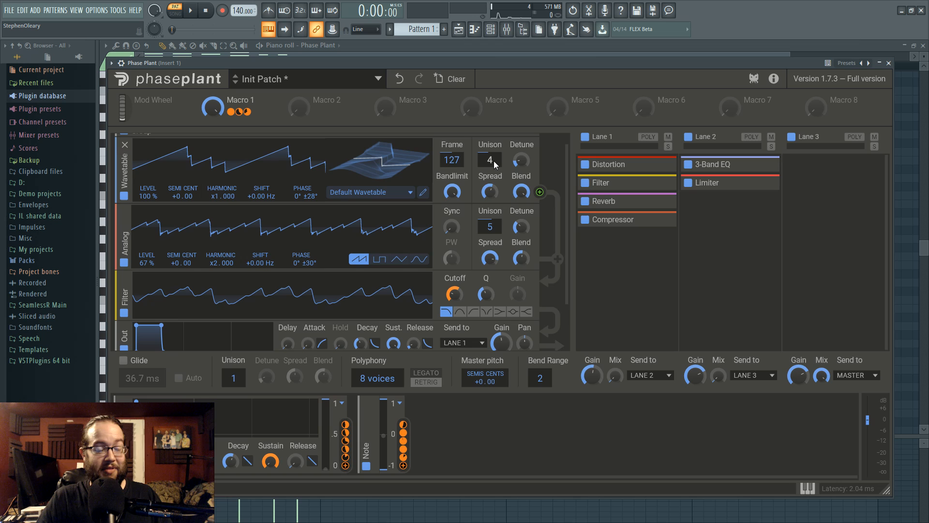
pyautogui.click(191, 11)
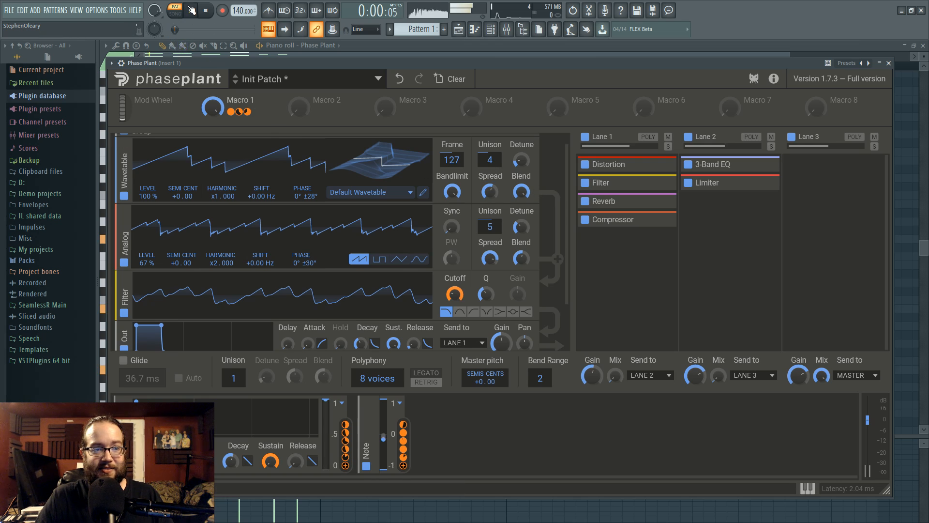
pyautogui.click(205, 11)
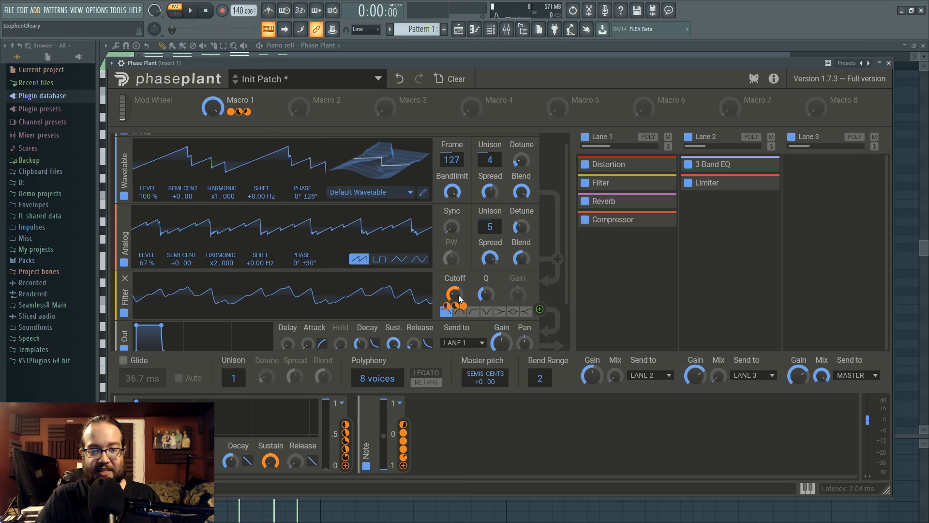
# Review the modulations on the filter cutoff, Note modulator and Macro 1, plus the oscillator group's output section.
pyautogui.moveTo(460, 309)
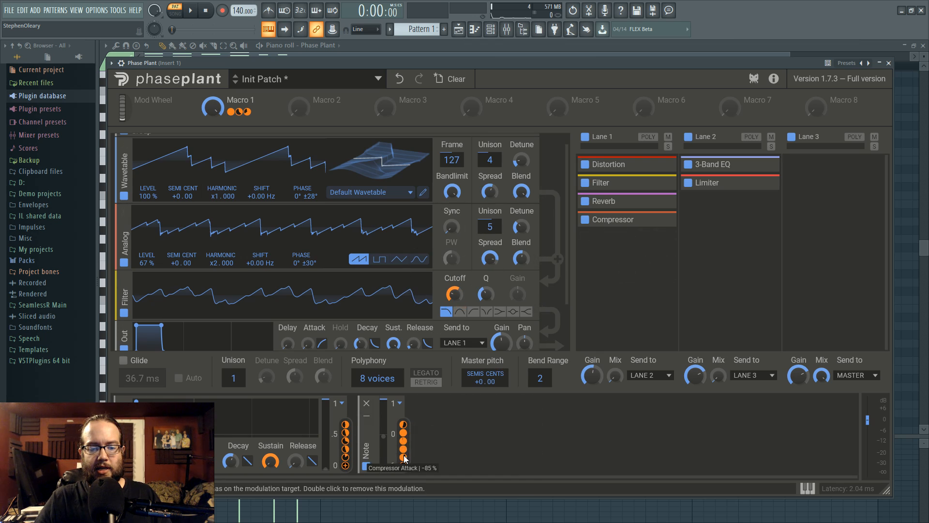
pyautogui.moveTo(212, 108)
pyautogui.mouseDown()
pyautogui.moveTo(212, 95)
pyautogui.moveTo(212, 120)
pyautogui.moveTo(212, 95)
pyautogui.mouseUp()
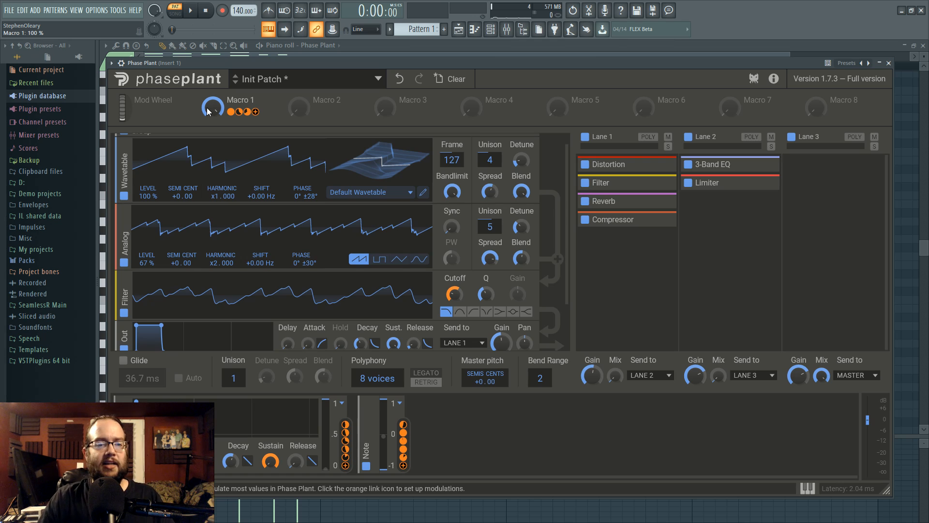
pyautogui.scroll(-2, 459, 295)
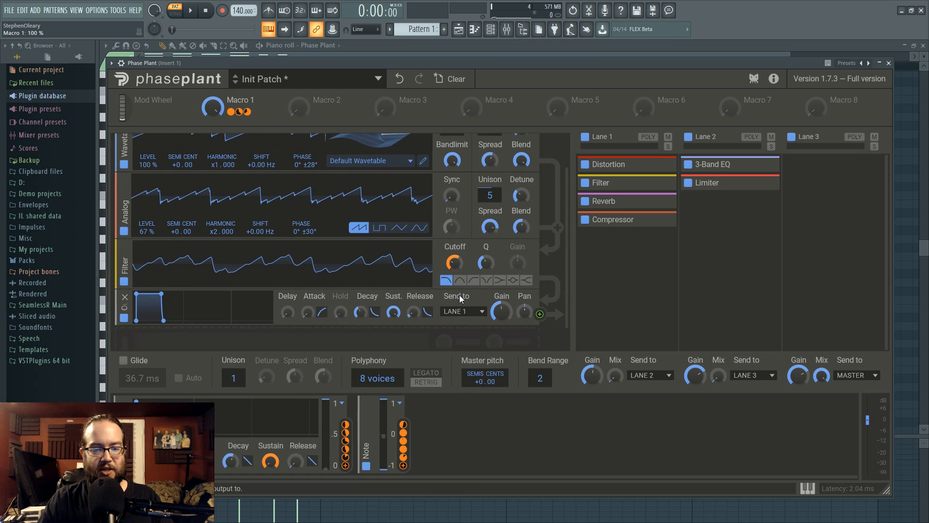
pyautogui.scroll(3, 467, 237)
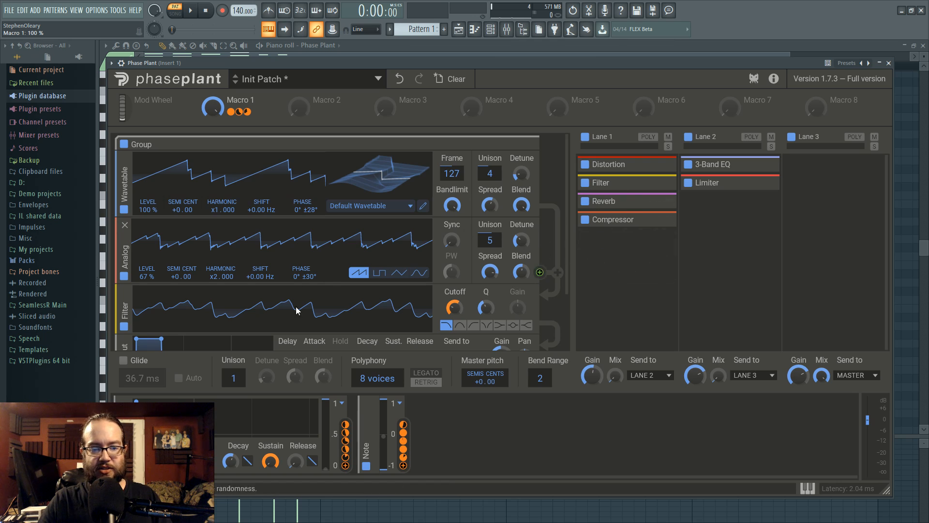
# Set the global unison to 3 voices and audition the pattern.
pyautogui.moveTo(233, 377); pyautogui.dragTo(234, 367)
pyautogui.click(190, 10)
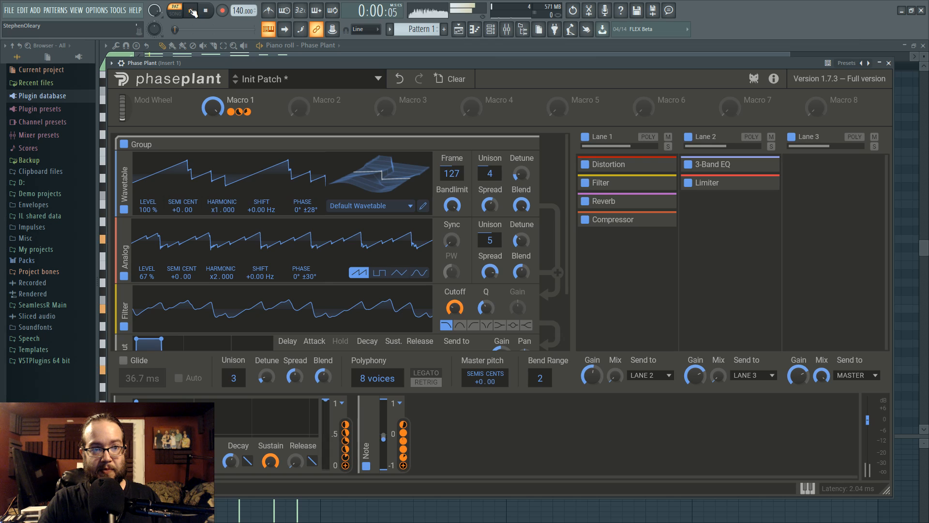
pyautogui.click(206, 10)
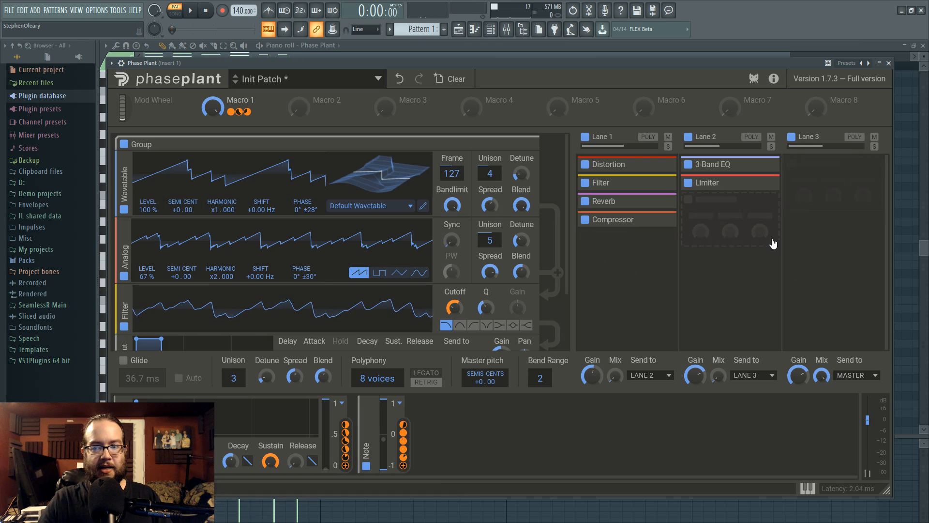
# Enable Poly mode on Lane 1 and expand its Distortion effect.
pyautogui.click(648, 137)
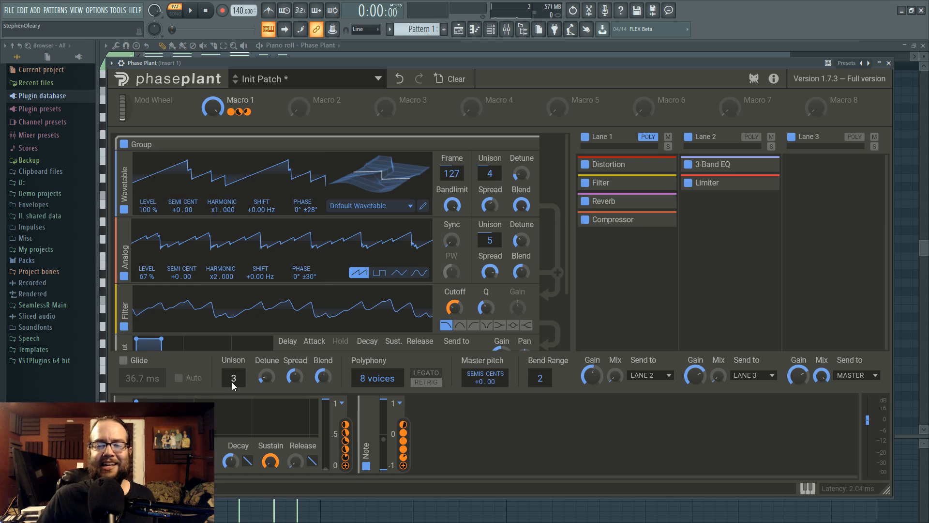
pyautogui.moveTo(367, 68)
pyautogui.mouseDown()
pyautogui.moveTo(595, 46)
pyautogui.moveTo(407, 46)
pyautogui.moveTo(431, 49)
pyautogui.moveTo(378, 57)
pyautogui.moveTo(596, 114)
pyautogui.moveTo(352, 65)
pyautogui.moveTo(369, 72)
pyautogui.mouseUp()
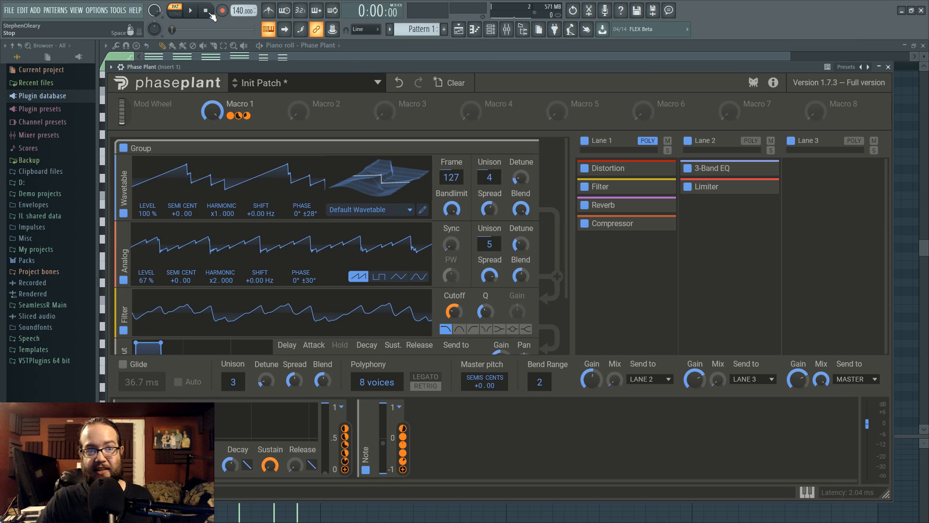
pyautogui.moveTo(521, 69); pyautogui.dragTo(521, 66)
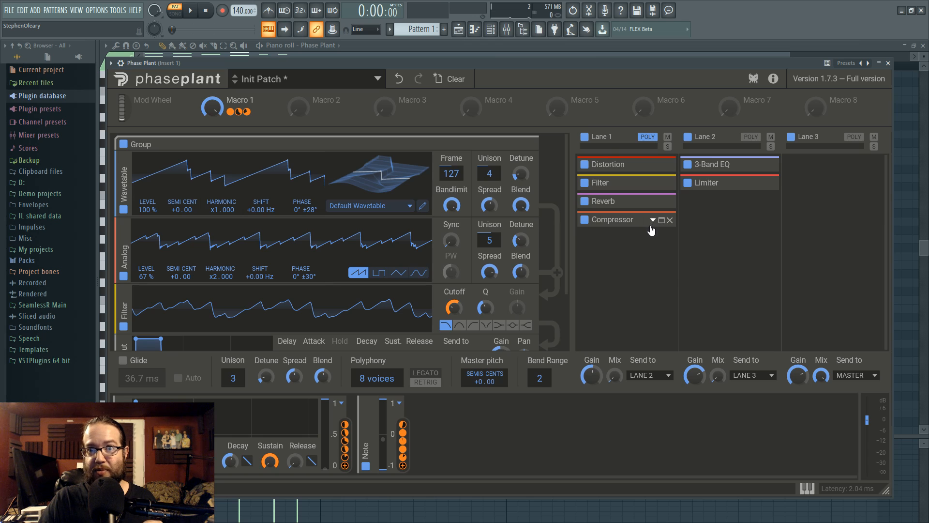
pyautogui.moveTo(652, 245)
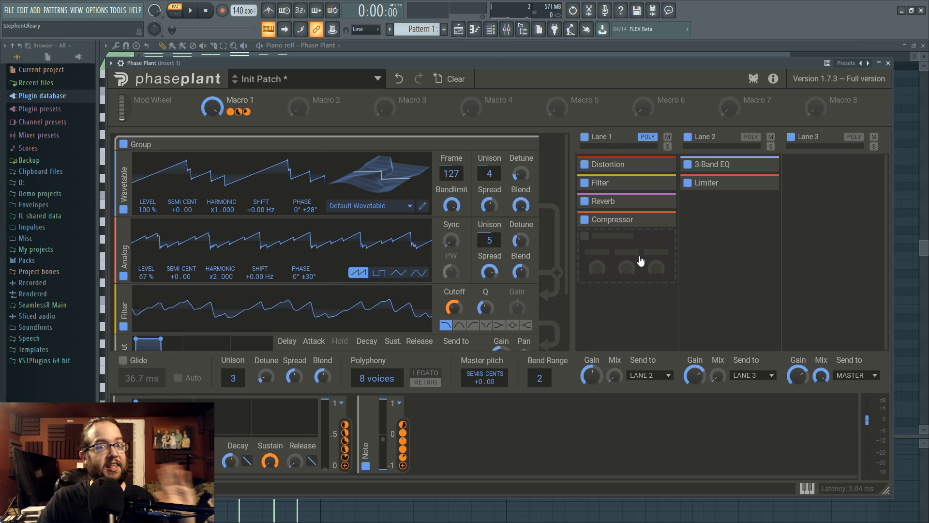
pyautogui.moveTo(710, 166)
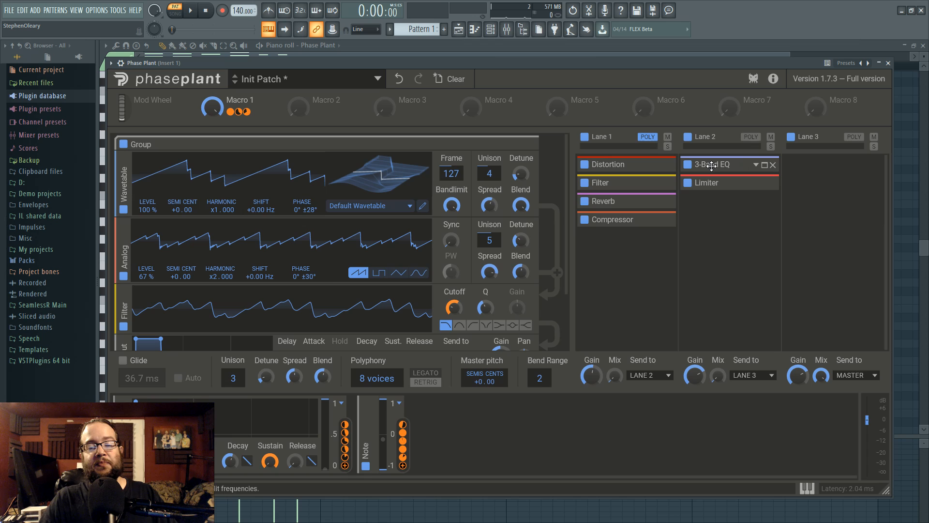
pyautogui.click(661, 166)
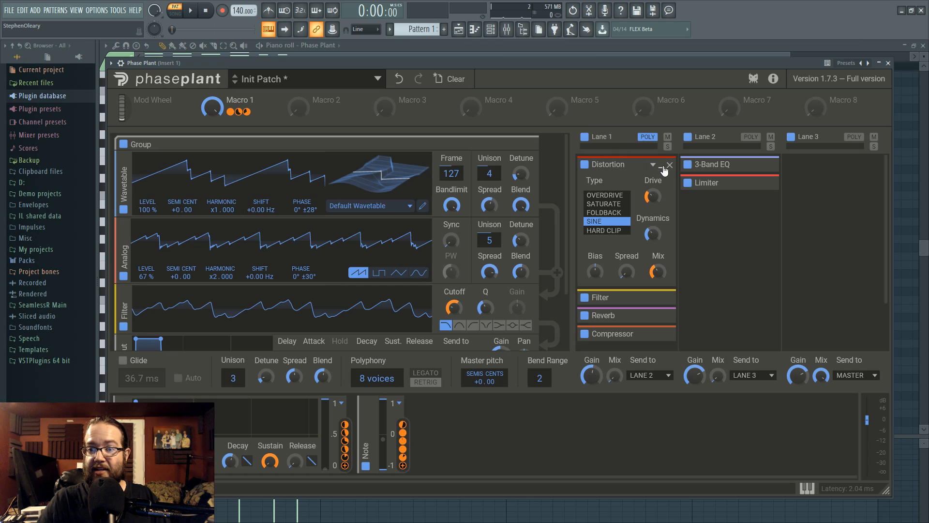
# Raise Lane 1's mix to 100 % during playback, compare the sound with Poly off and on, and stop playback.
pyautogui.click(190, 10)
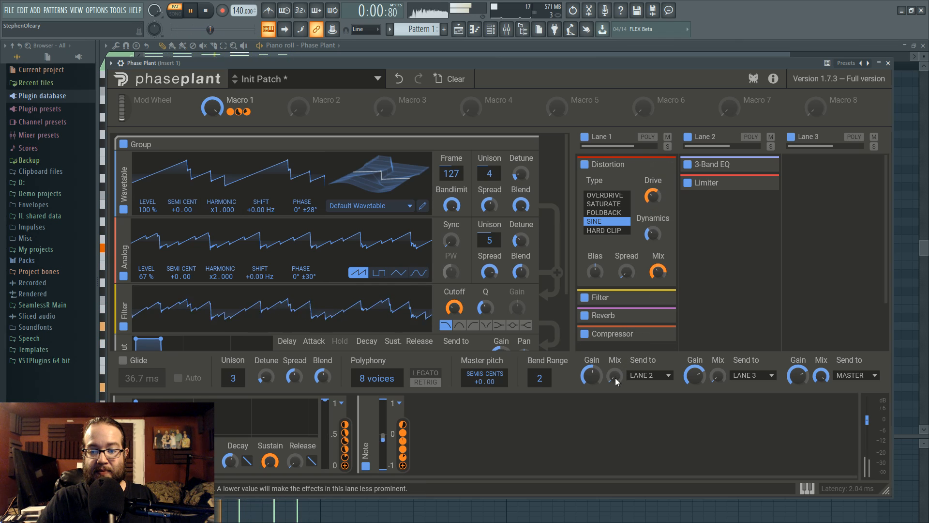
pyautogui.moveTo(614, 377); pyautogui.dragTo(615, 329)
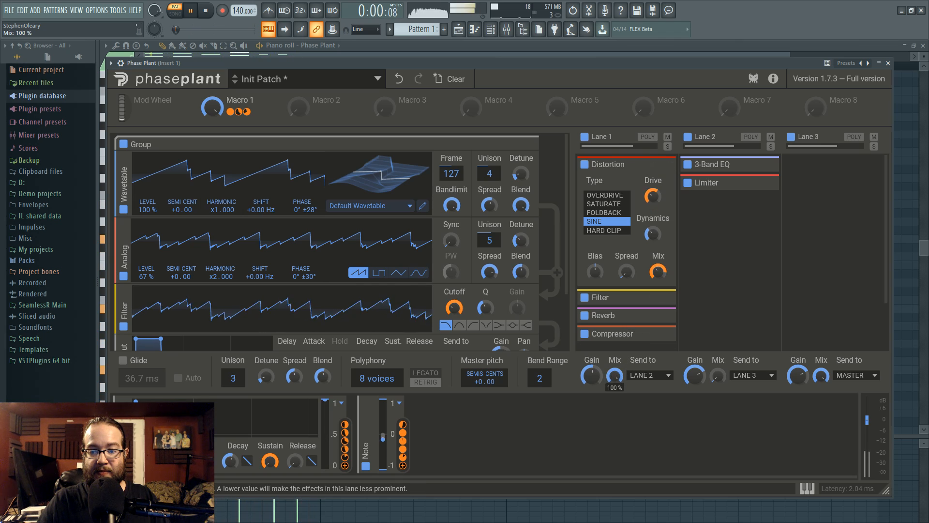
pyautogui.click(647, 137)
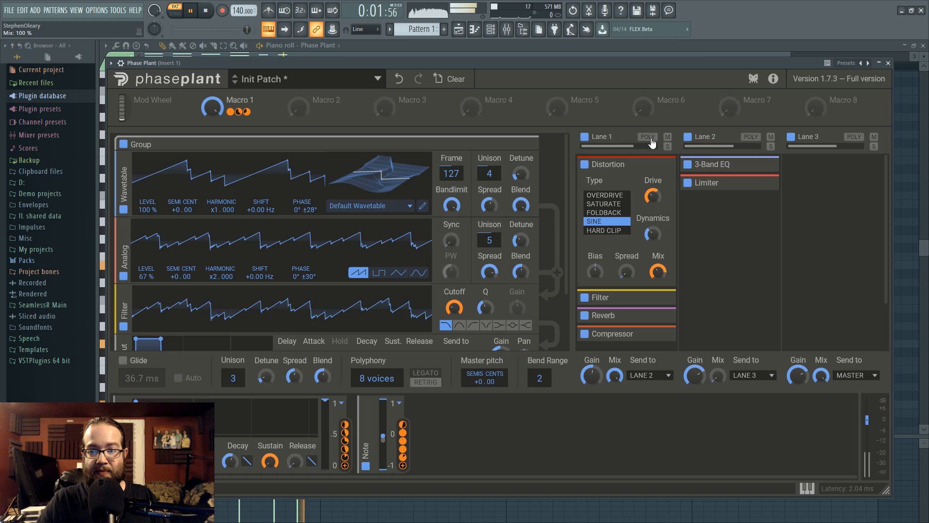
pyautogui.click(205, 11)
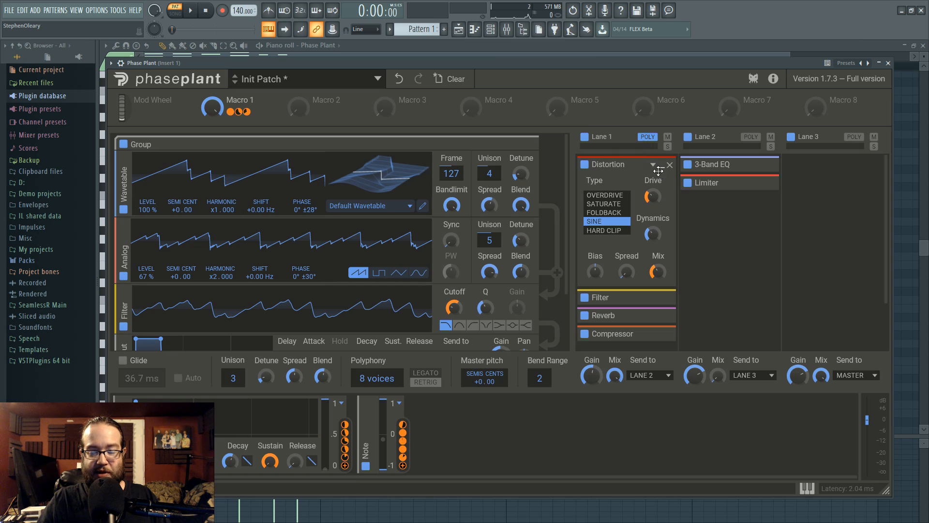
# Collapse Lane 1's Distortion effect and expand its Filter effect.
pyautogui.moveTo(658, 171); pyautogui.dragTo(745, 280)
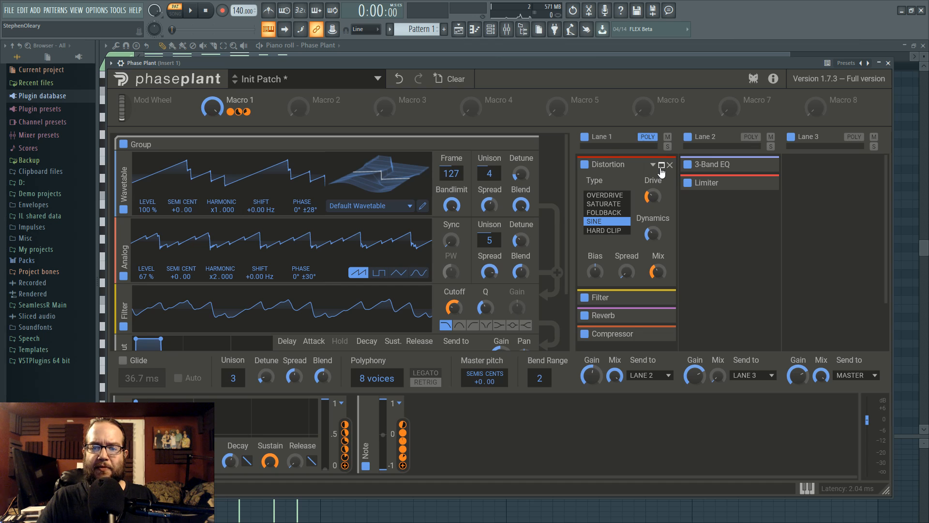
pyautogui.click(655, 167)
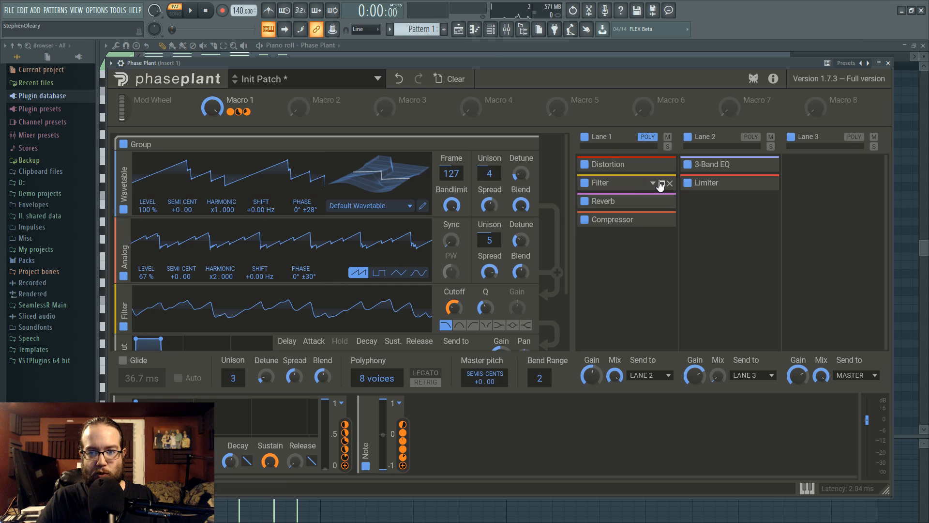
pyautogui.click(655, 184)
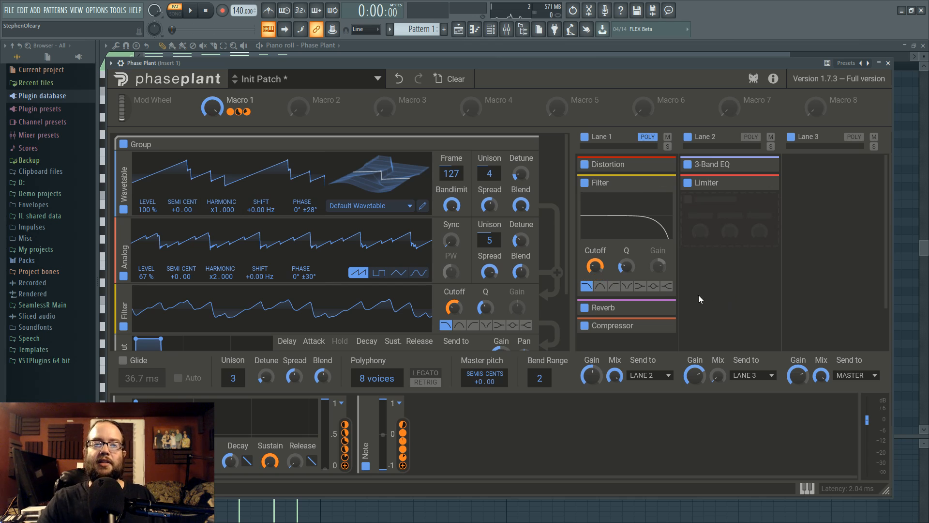
pyautogui.moveTo(212, 106)
pyautogui.mouseDown()
pyautogui.moveTo(212, 155)
pyautogui.moveTo(215, 112)
pyautogui.mouseUp()
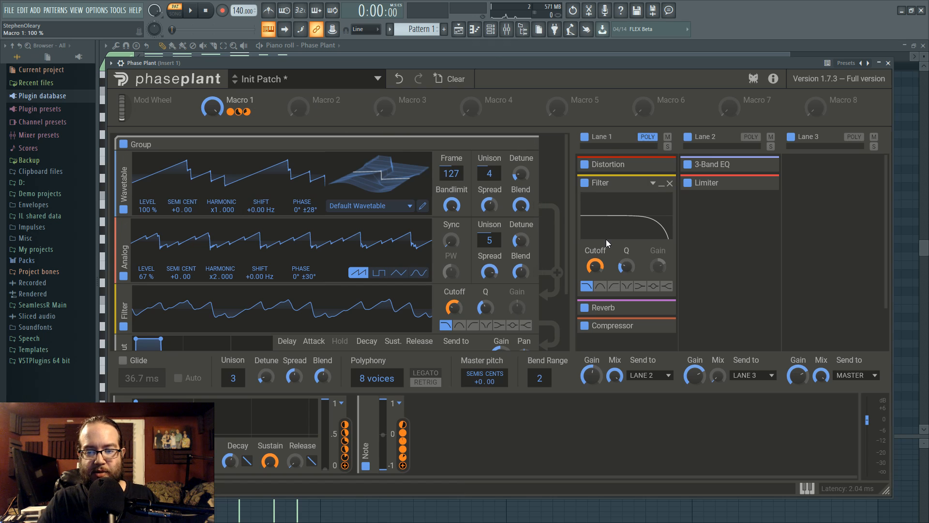
# Expand Lane 1's Reverb and Compressor effects and save the project.
pyautogui.click(662, 309)
pyautogui.scroll(-3, 691, 271)
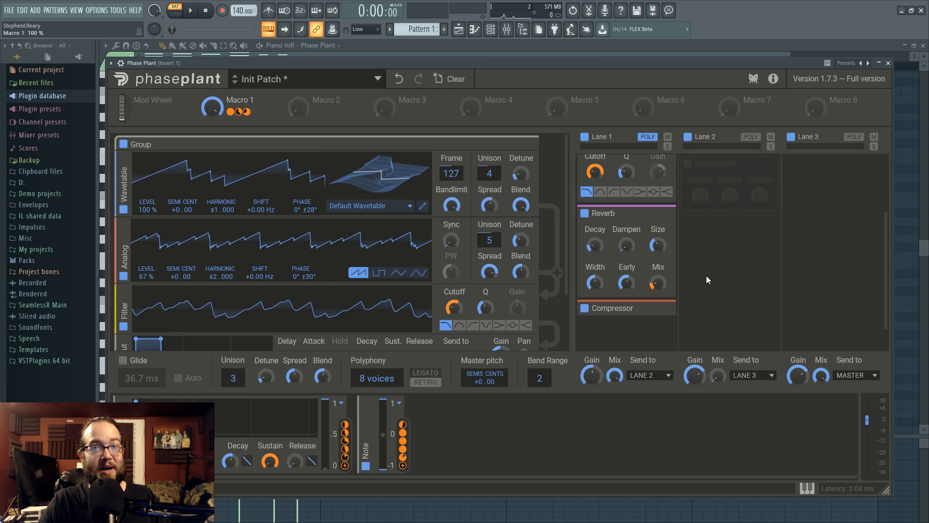
pyautogui.click(659, 309)
pyautogui.scroll(-1, 733, 286)
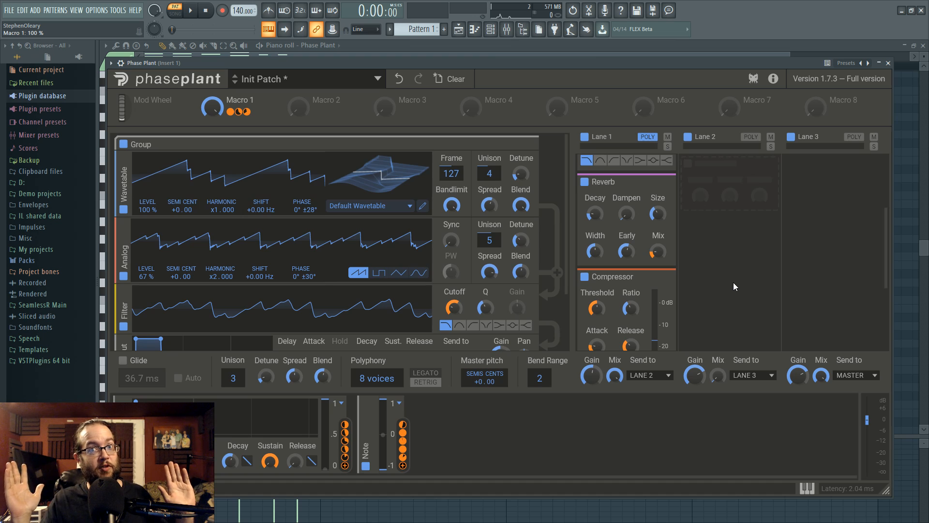
pyautogui.hotkey('ctrl', 's')
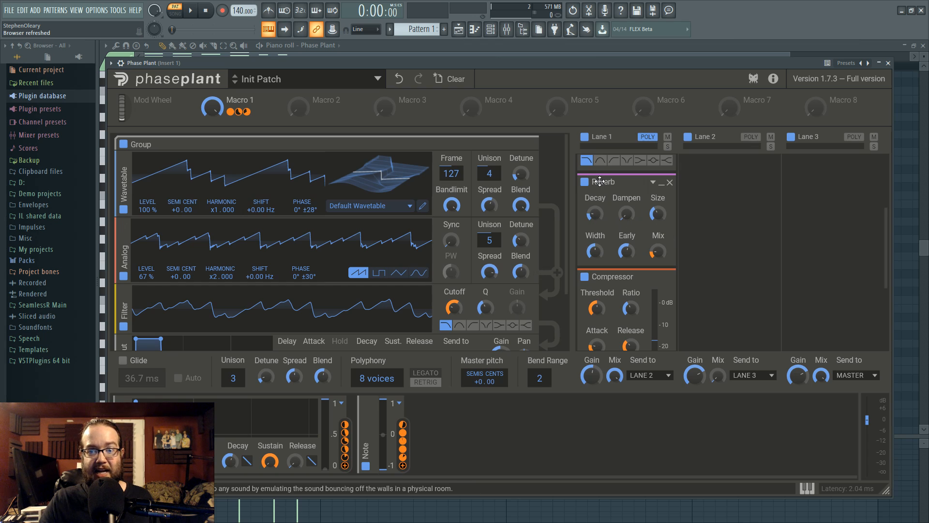
# Examine the modulations on the threshold, attack and release of Lane 1's Compressor.
pyautogui.moveTo(600, 181)
pyautogui.mouseDown()
pyautogui.moveTo(713, 186)
pyautogui.moveTo(611, 196)
pyautogui.mouseUp()
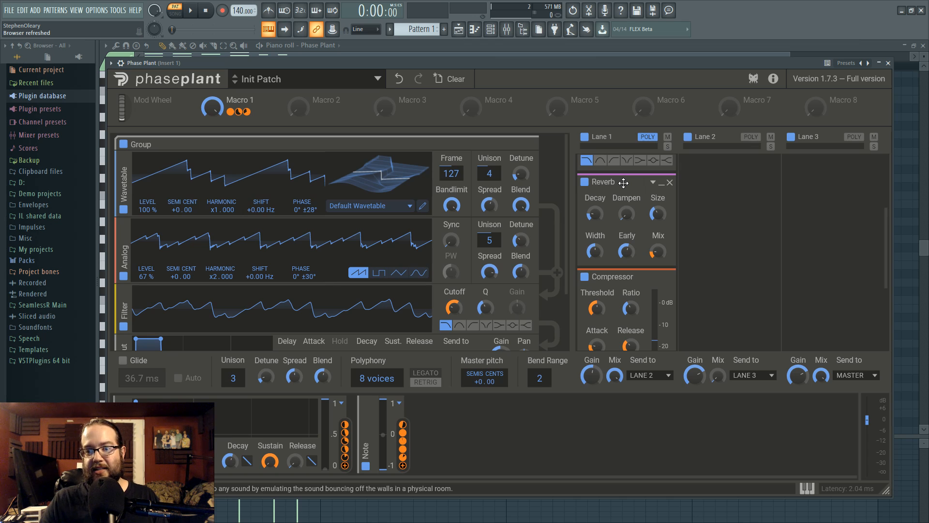
pyautogui.scroll(-3, 623, 184)
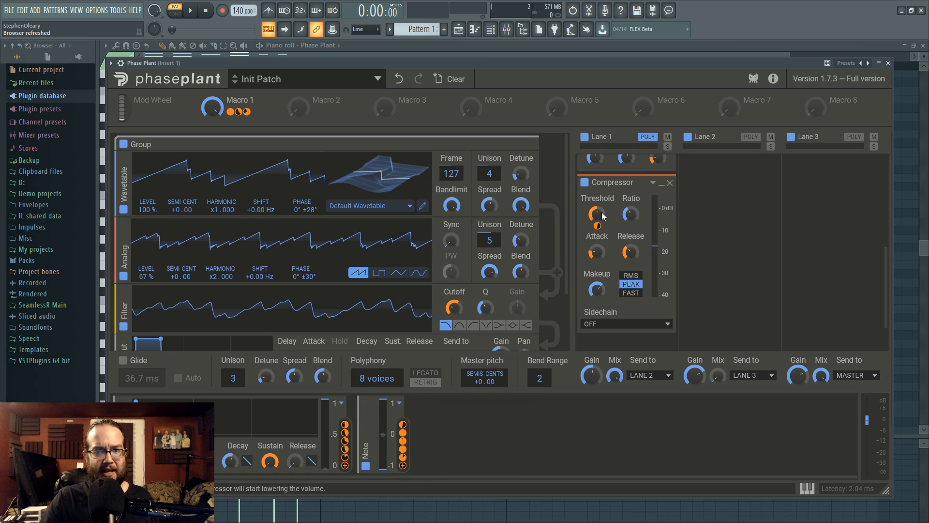
pyautogui.moveTo(599, 227)
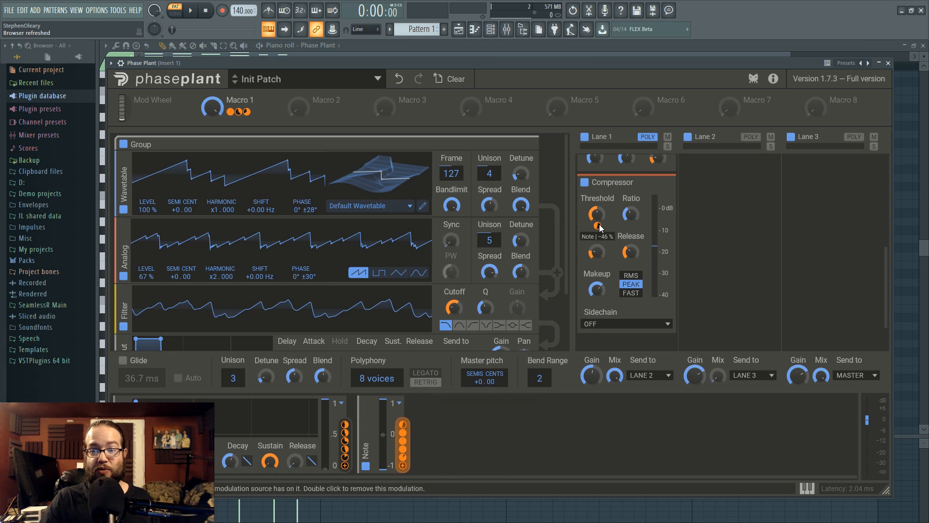
pyautogui.moveTo(599, 264)
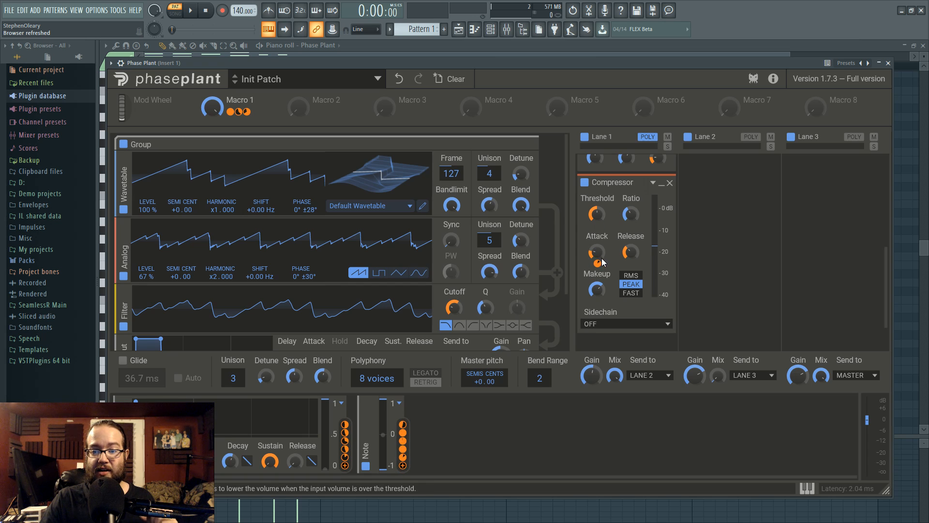
pyautogui.moveTo(635, 263)
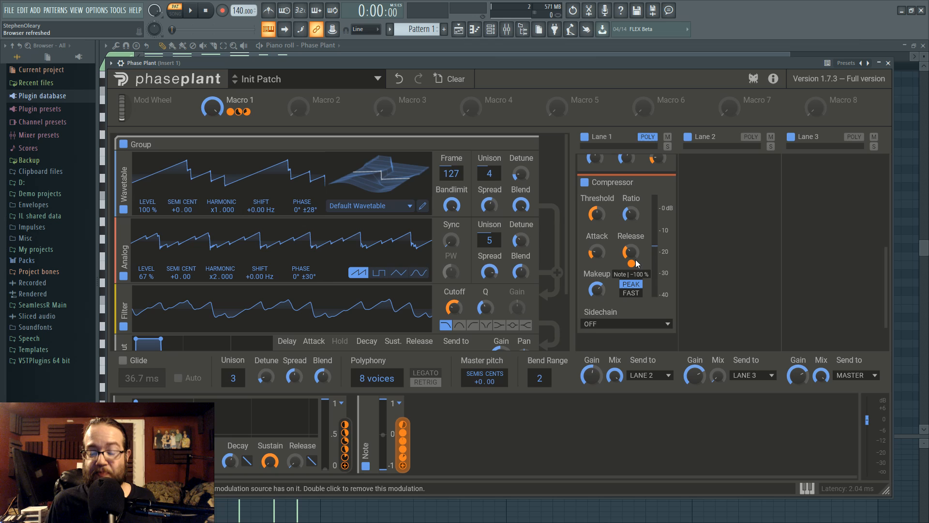
# Raise Lane 2's mix fully while auditioning the pattern, stop playback and move the plugin window slightly upward.
pyautogui.scroll(5, 635, 308)
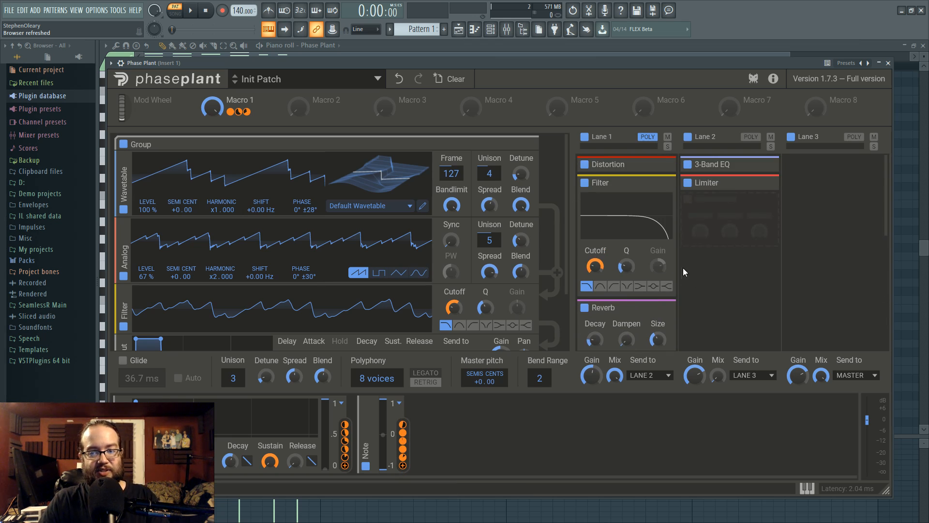
pyautogui.click(191, 16)
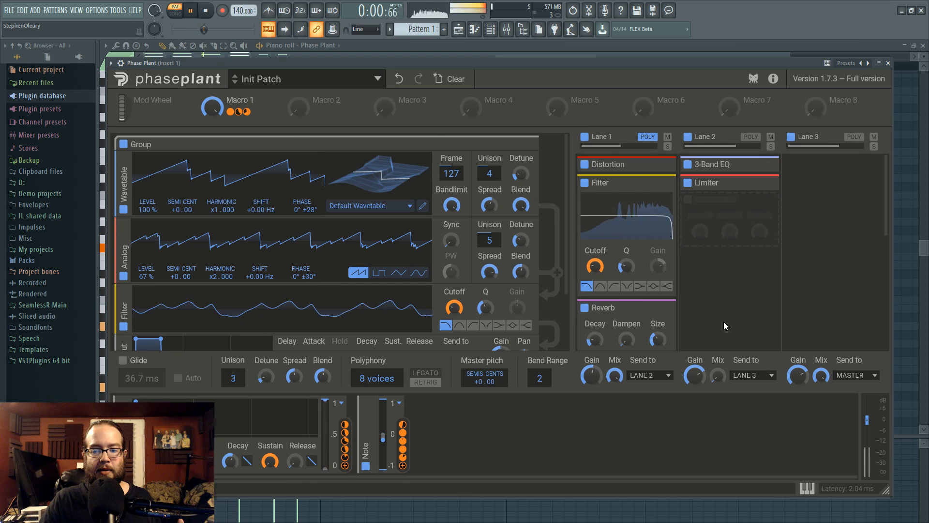
pyautogui.moveTo(717, 375); pyautogui.dragTo(718, 315)
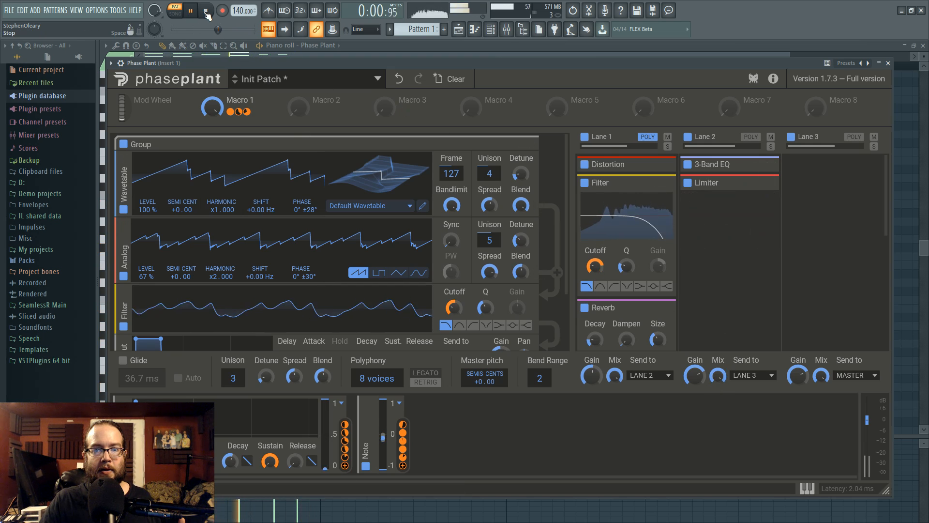
pyautogui.press('space')
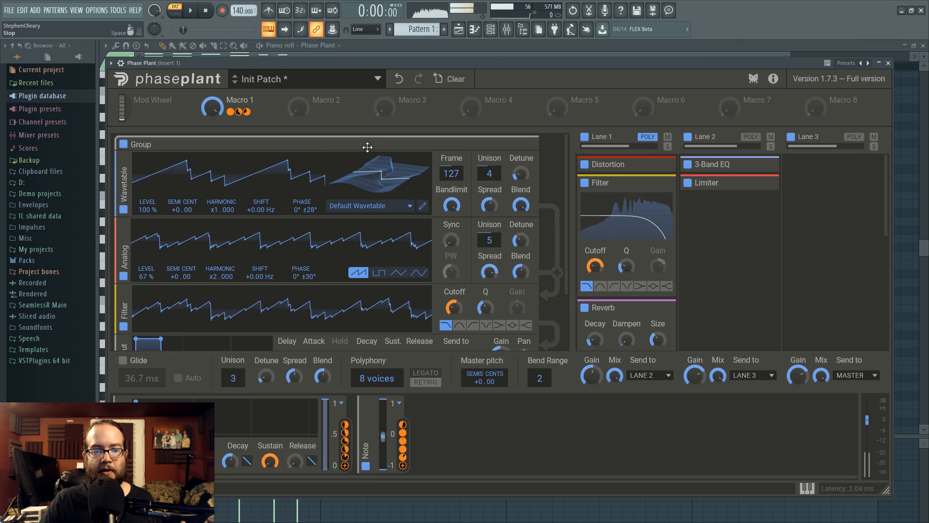
pyautogui.moveTo(286, 61)
pyautogui.mouseDown()
pyautogui.moveTo(528, 129)
pyautogui.moveTo(306, 44)
pyautogui.moveTo(296, 53)
pyautogui.mouseUp()
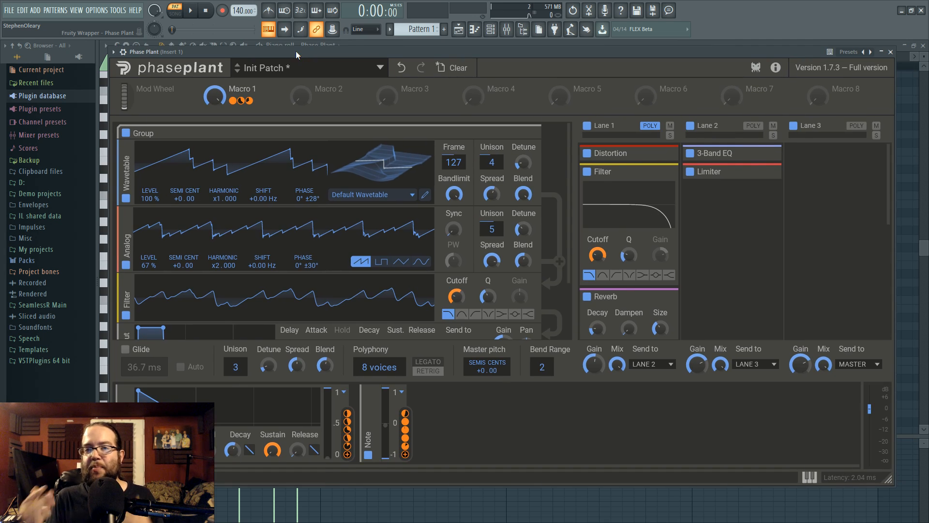